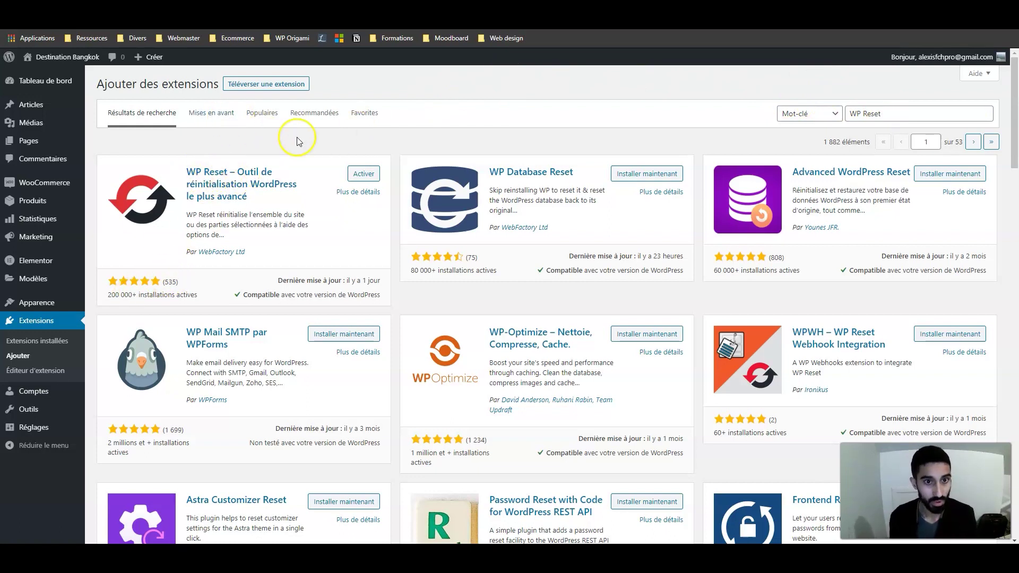
Step: Activate the WP Reset plugin and open its reset tools page
left_click(364, 174)
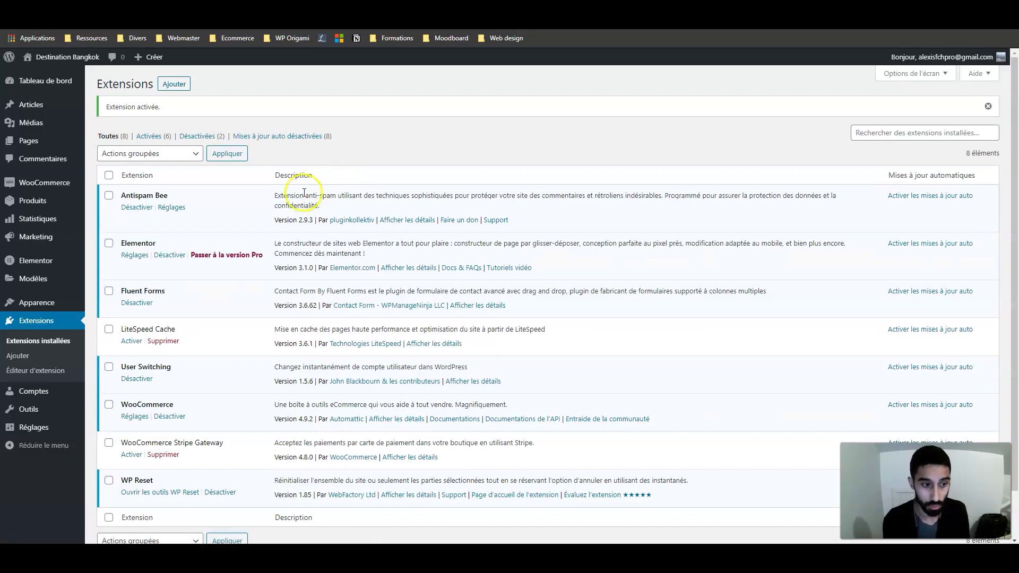
mouse_move(47, 427)
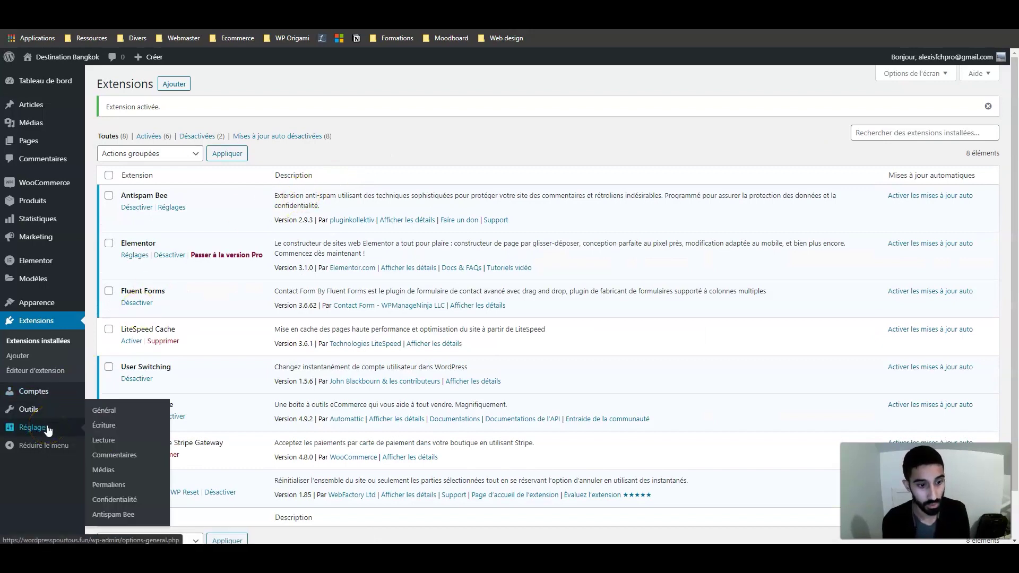
left_click(35, 415)
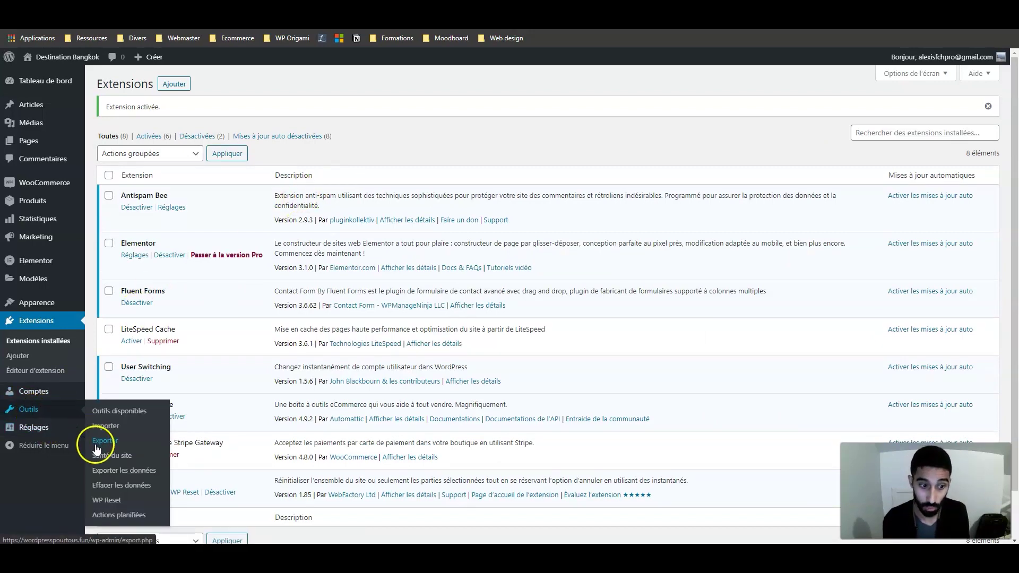
left_click(116, 498)
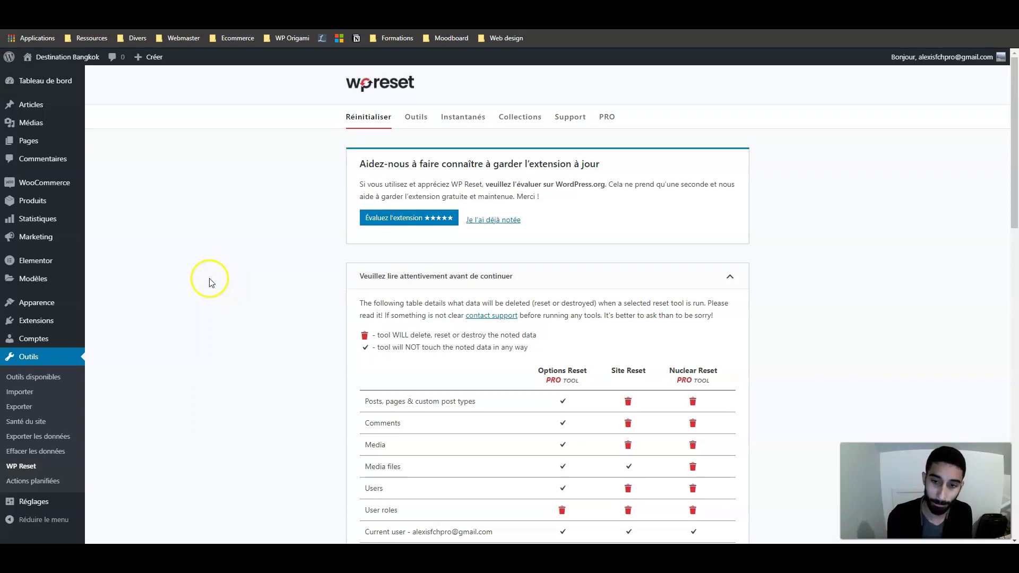
Step: Examine which data each reset tool deletes and the reactivation options for the theme and plugins in the site reset section
scroll(189, 290, "down", 3)
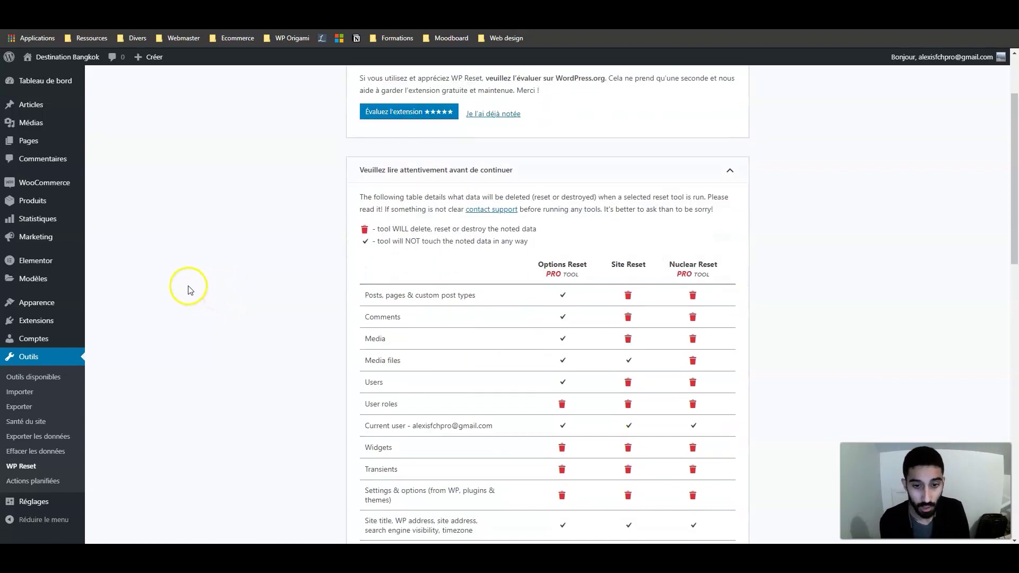
scroll(189, 286, "up", 3)
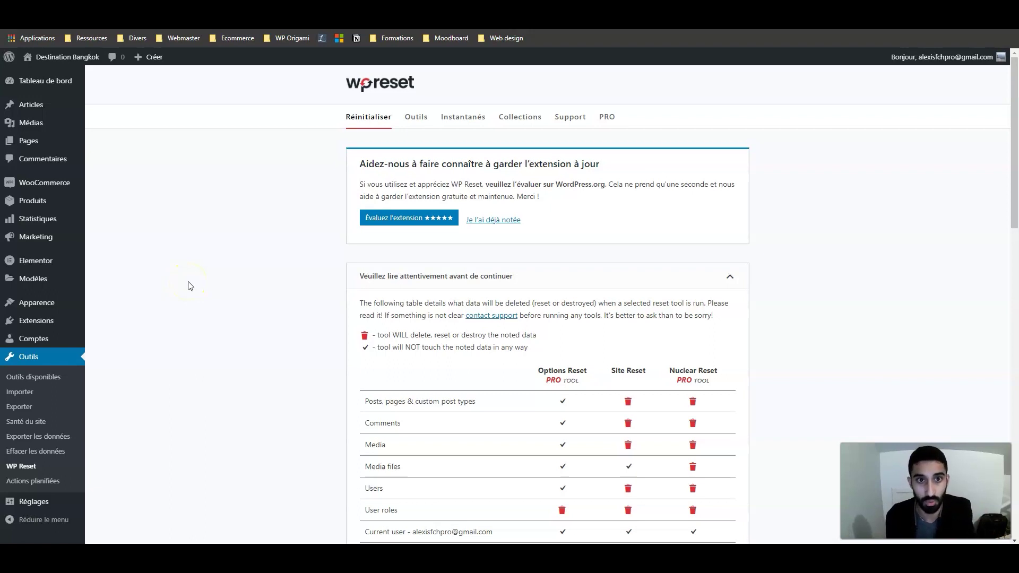
scroll(212, 271, "down", 13)
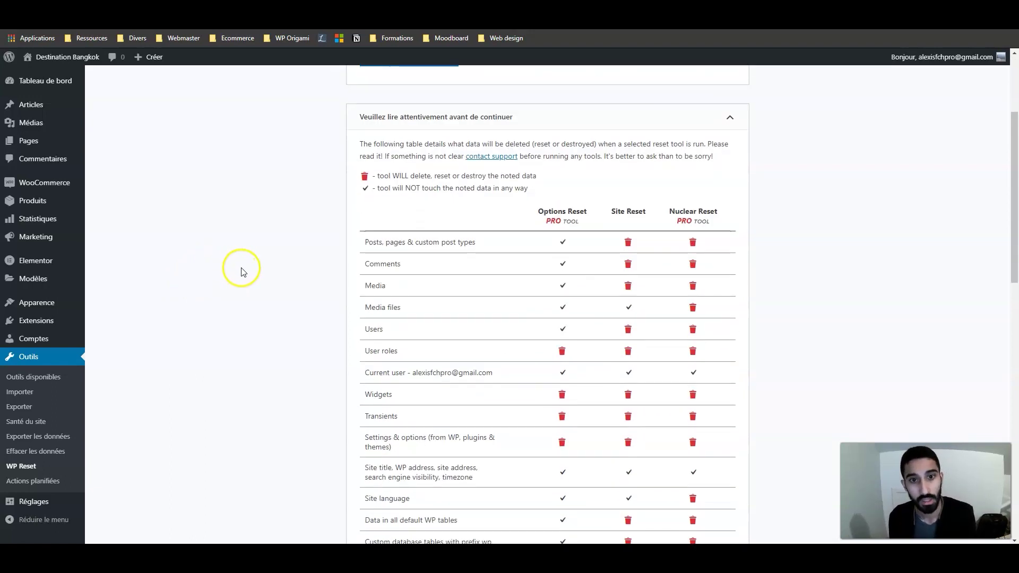
scroll(253, 276, "down", 4)
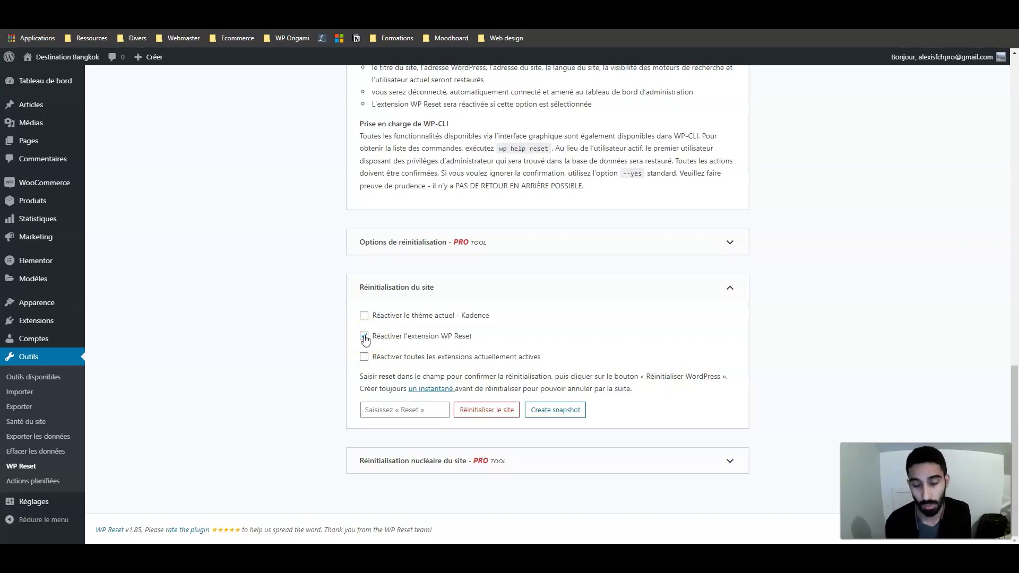
left_click(365, 317)
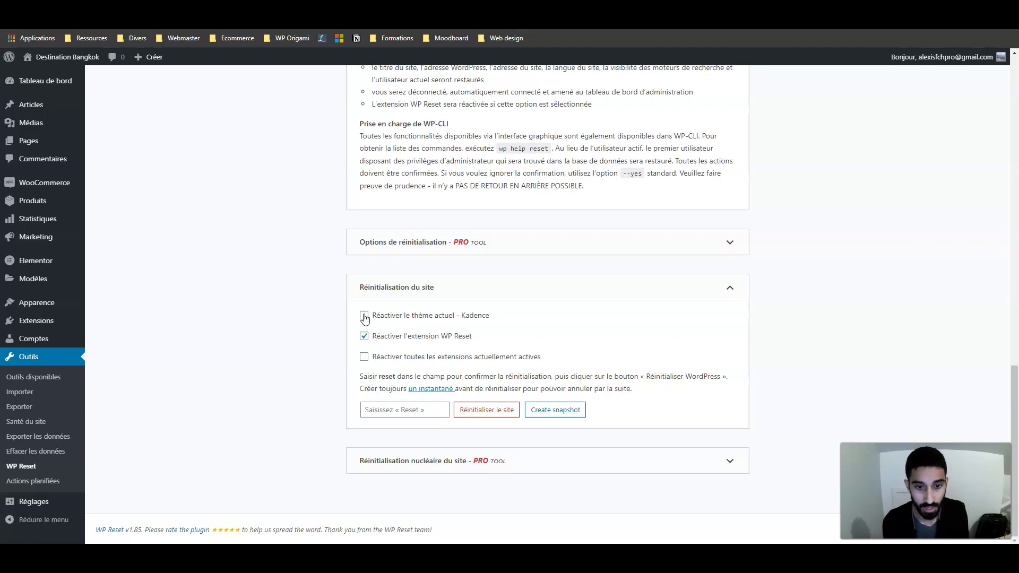
left_click(392, 364)
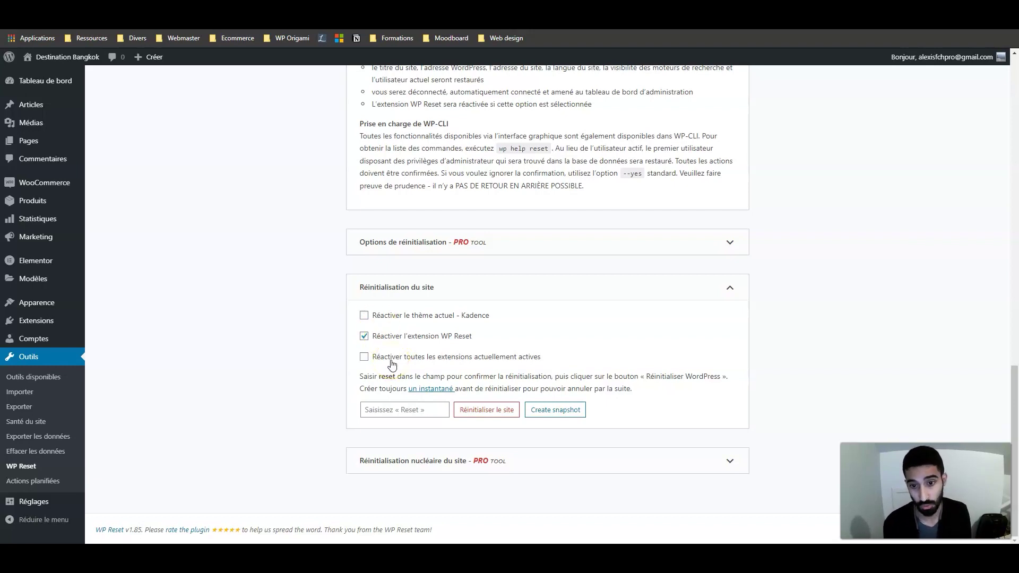
left_click(379, 317)
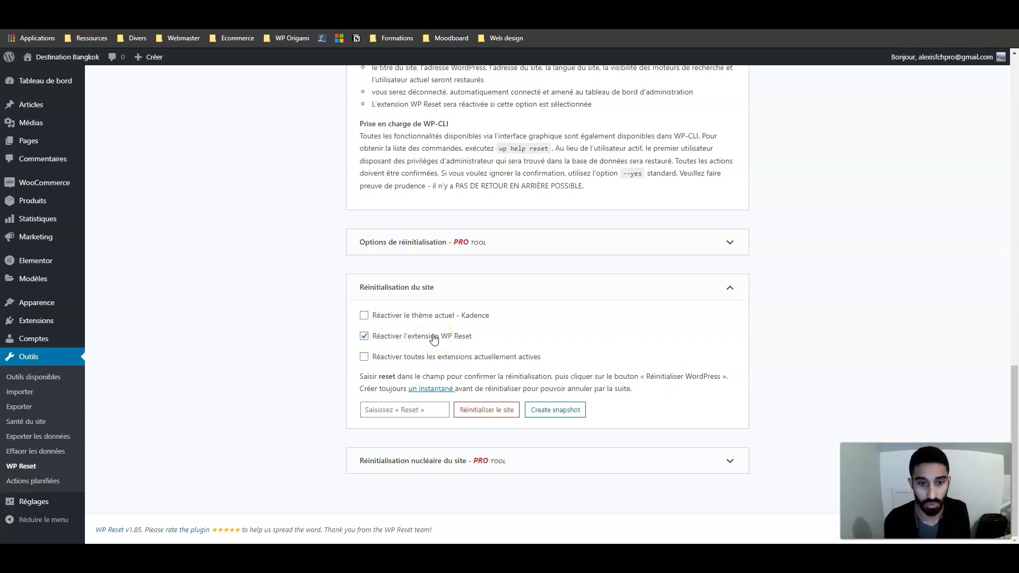
Step: Try to reset the site with "Reset" as the confirmation word
left_click(408, 409)
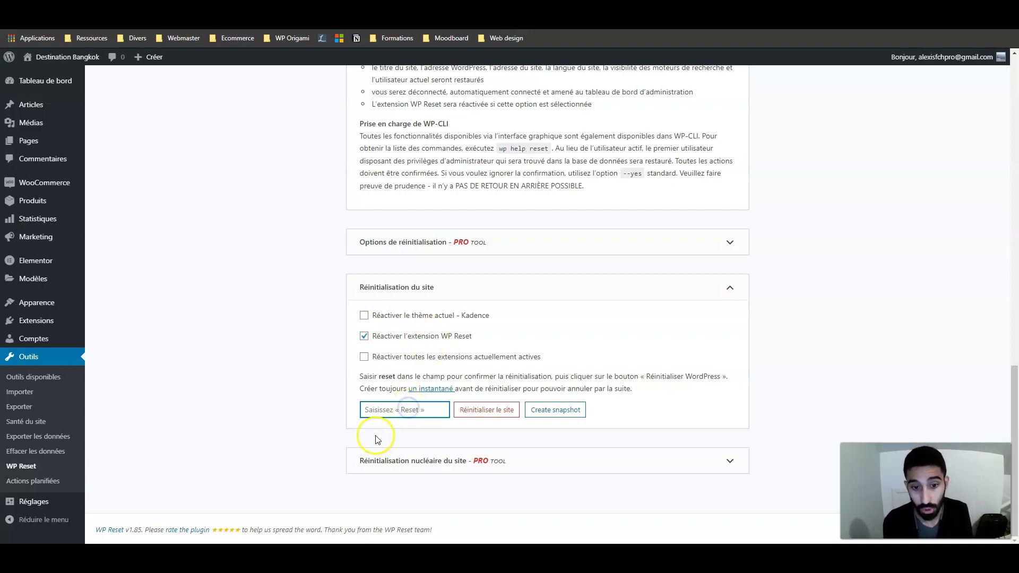
type("Reset")
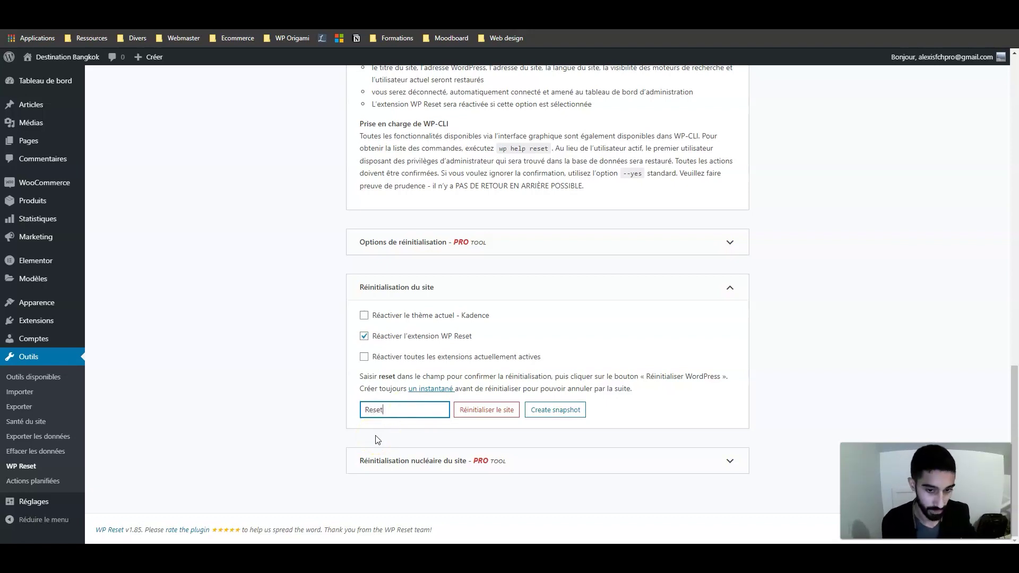
left_click(472, 417)
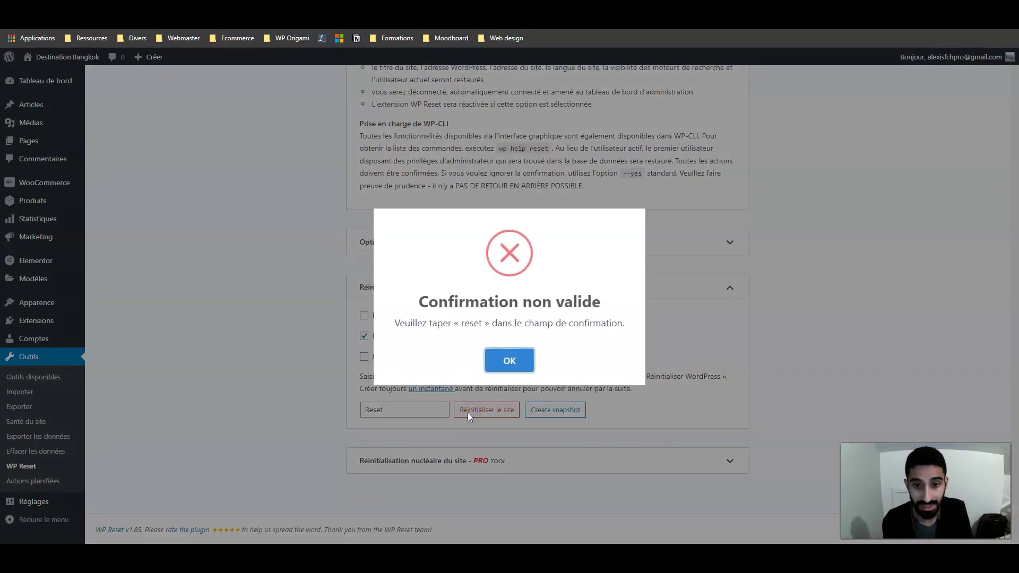
Step: Correct the confirmation word to lowercase "reset" and carry out the WordPress site reset
left_click(492, 366)
left_click(364, 411)
left_click_drag(363, 410, 367, 411)
type("r")
left_click(488, 412)
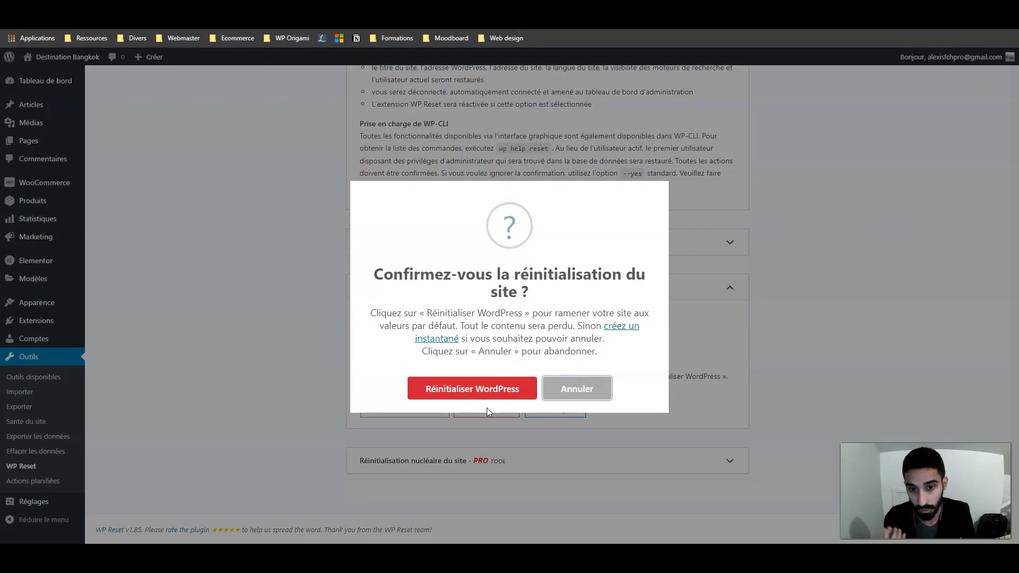
left_click(485, 391)
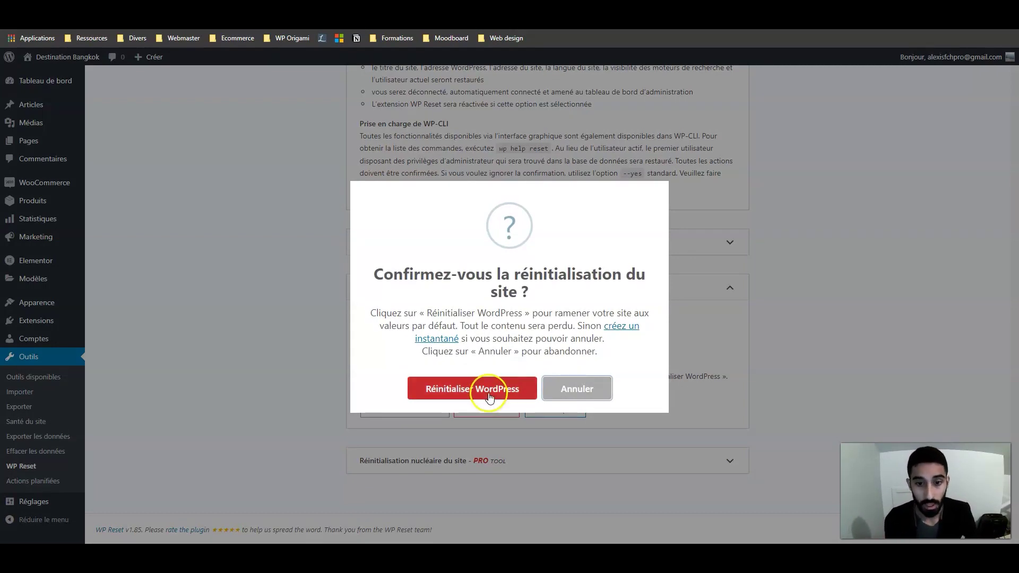
left_click(489, 392)
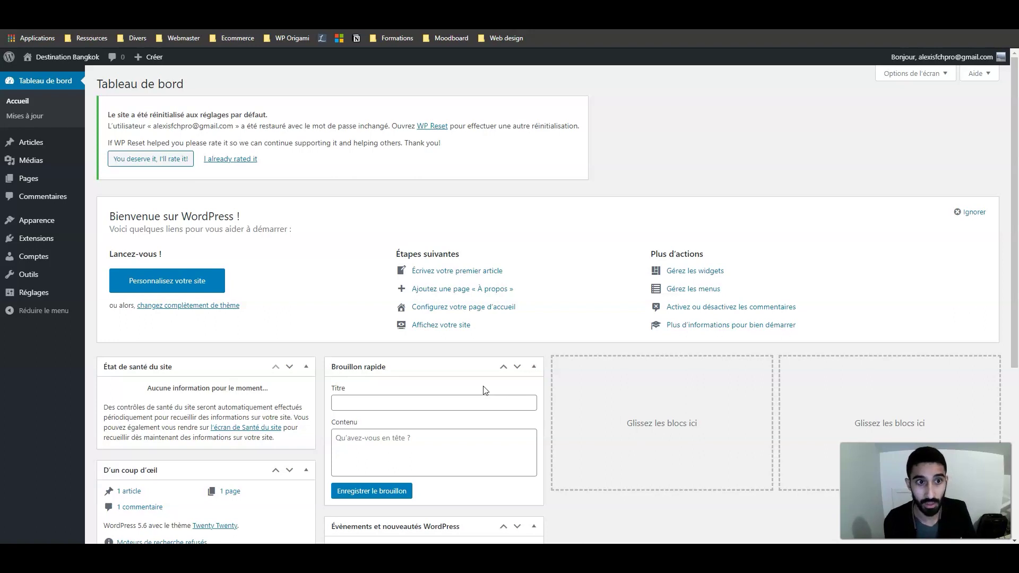
Step: Dismiss the plugin rating request and inspect the site's public home page in a new tab
left_click(223, 160)
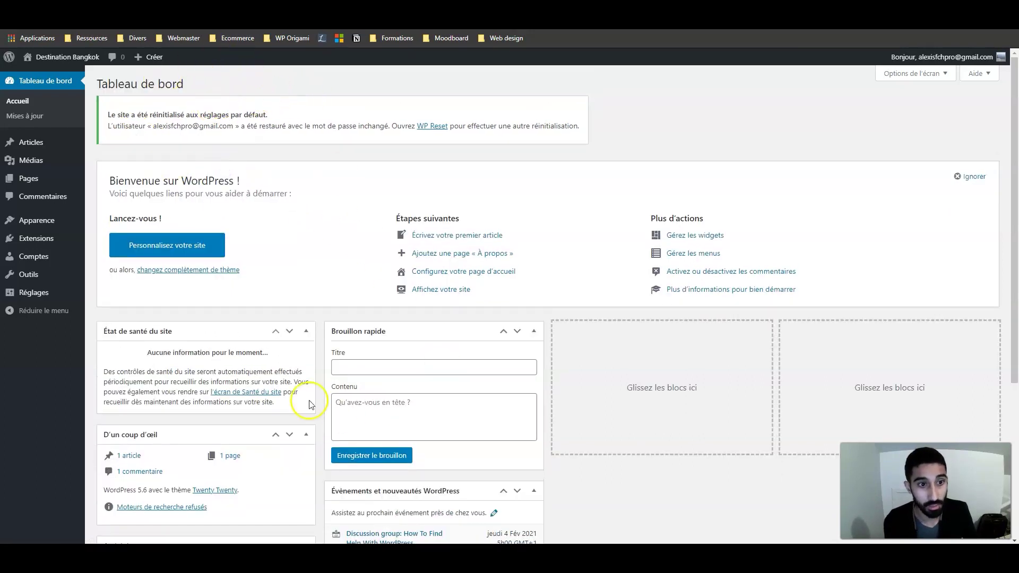
mouse_move(68, 57)
right_click(56, 76)
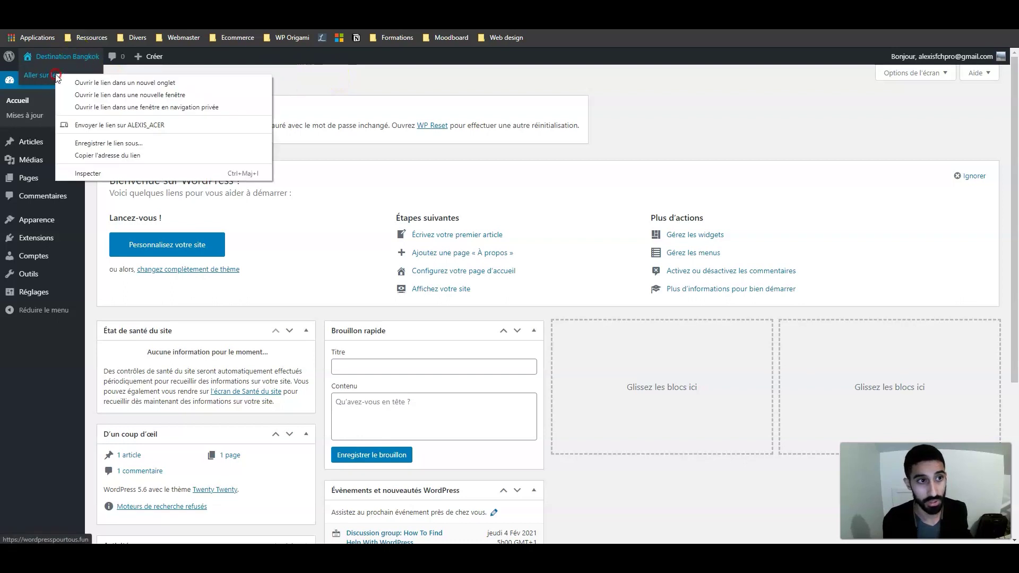
left_click(66, 82)
left_click(186, 7)
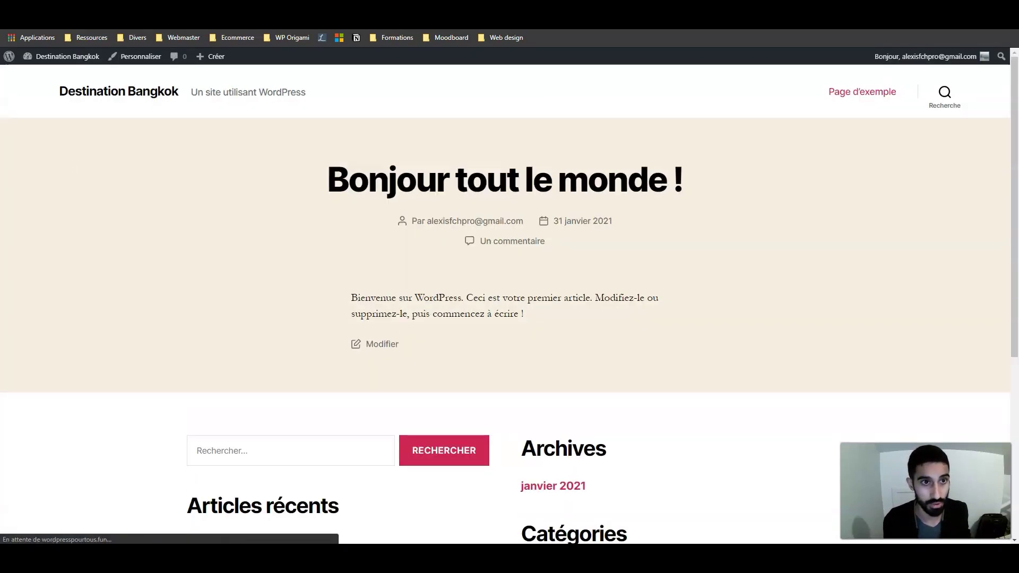
scroll(330, 154, "down", 3)
scroll(288, 167, "up", 3)
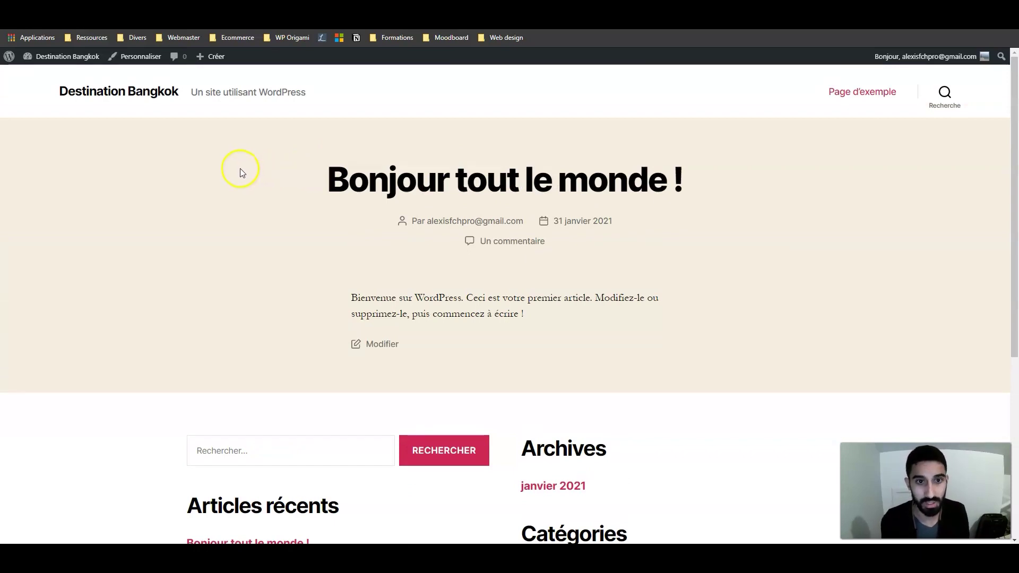
scroll(253, 138, "down", 5)
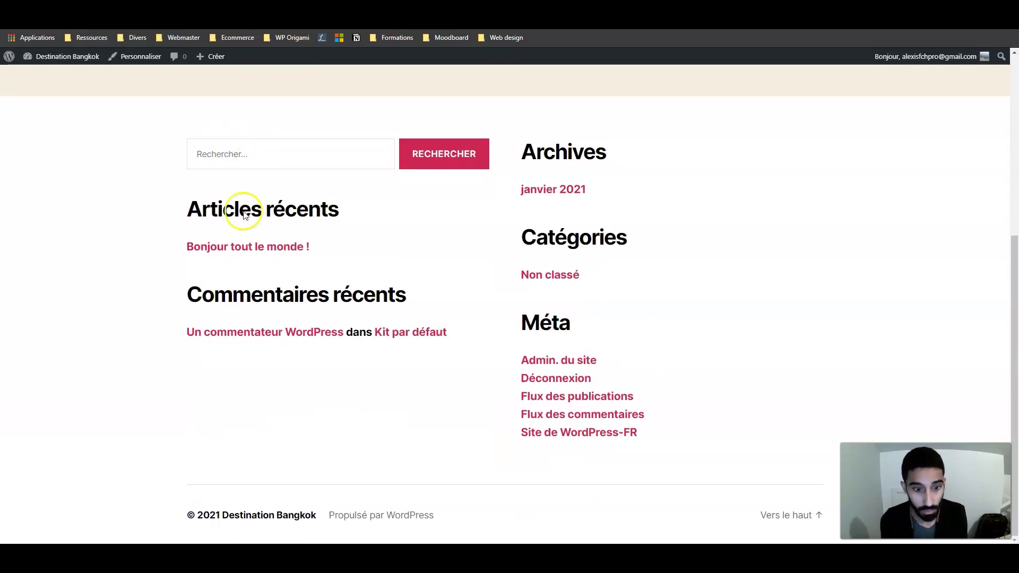
scroll(372, 291, "up", 4)
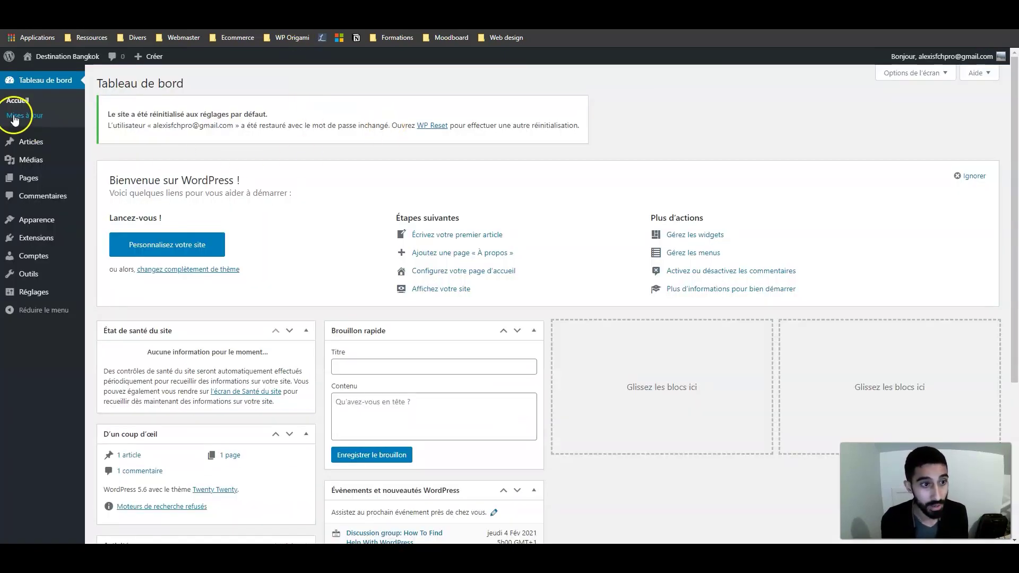
Step: Check the site's posts, pages and comments lists in the administration area
left_click(39, 145)
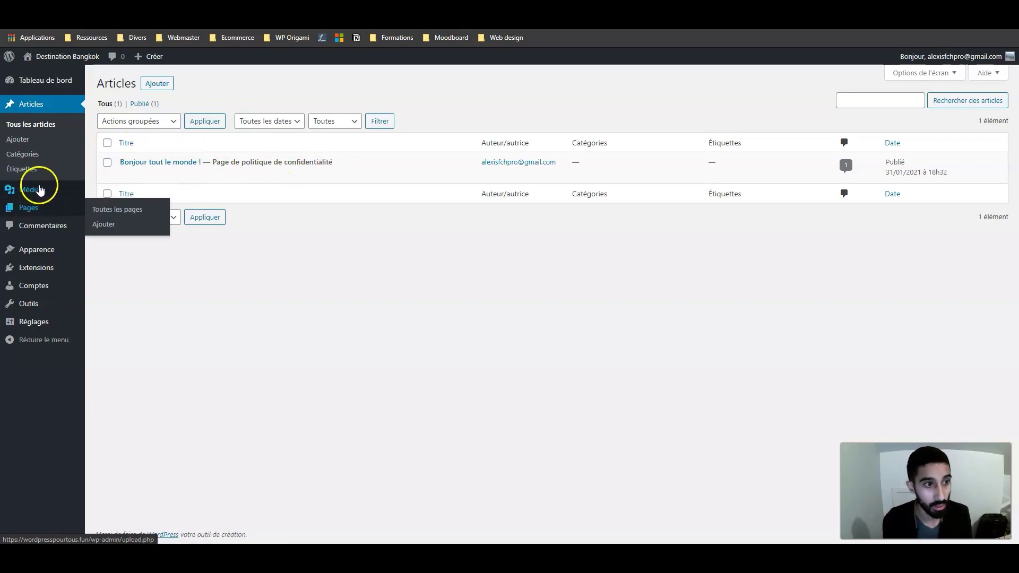
left_click(31, 207)
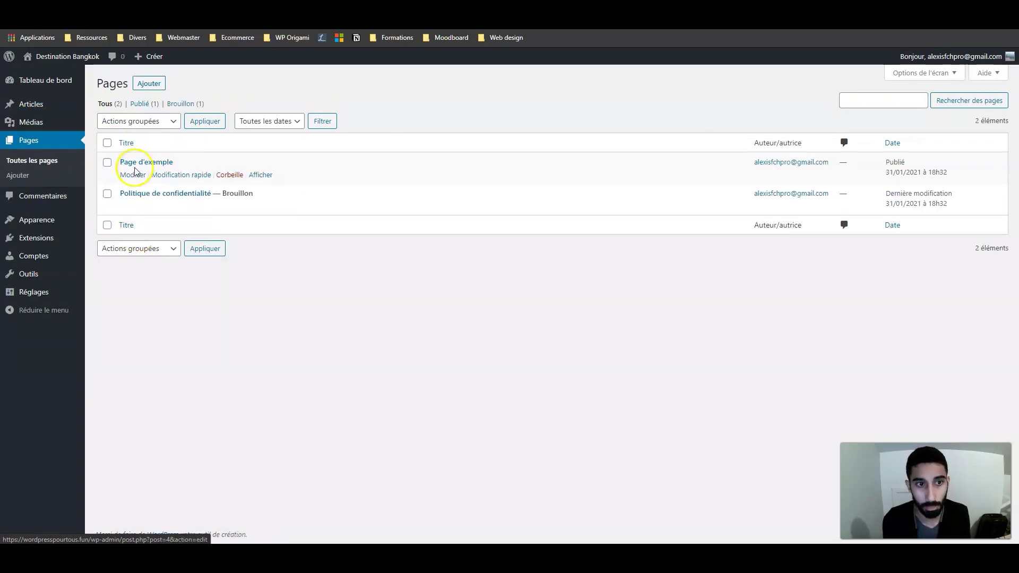
left_click(52, 200)
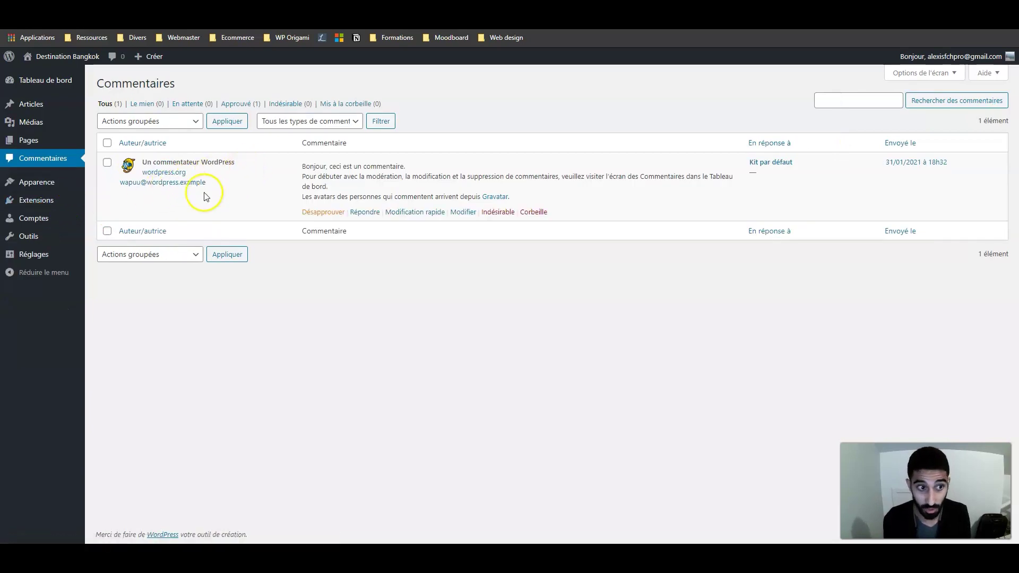
Step: View the Kadence theme's details among the installed themes, start its deletion and cancel it
left_click(35, 186)
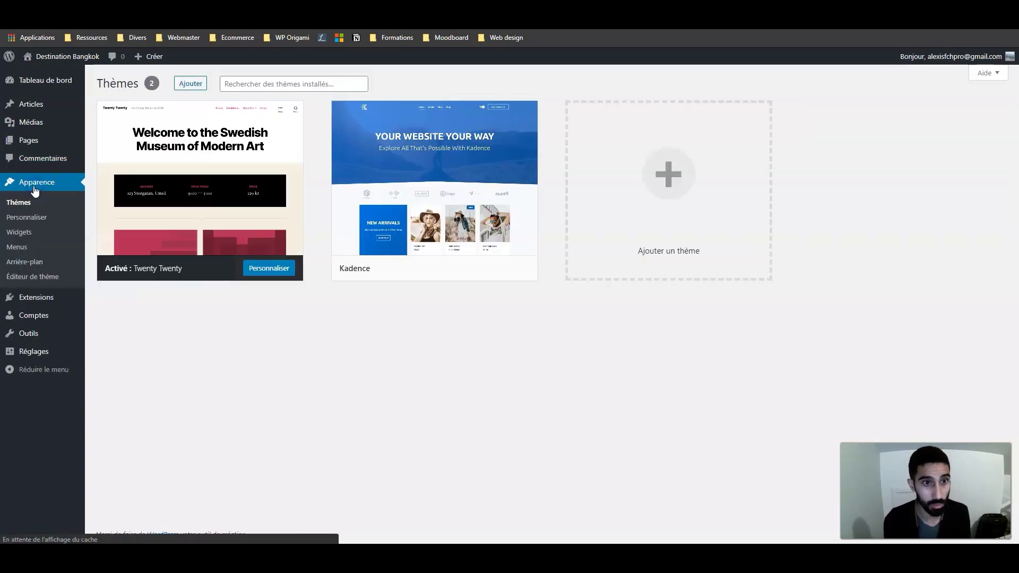
mouse_move(434, 149)
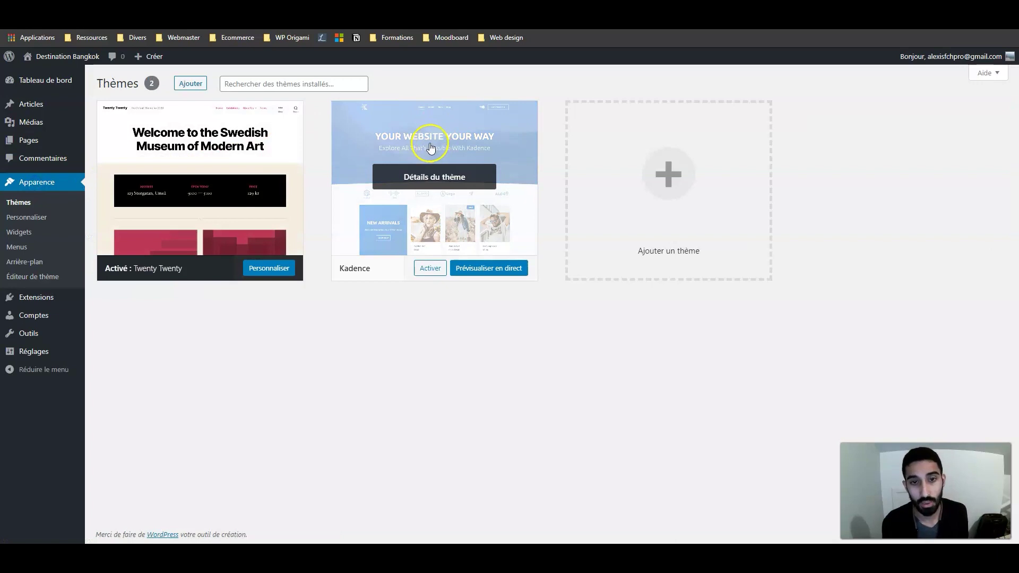
left_click(427, 176)
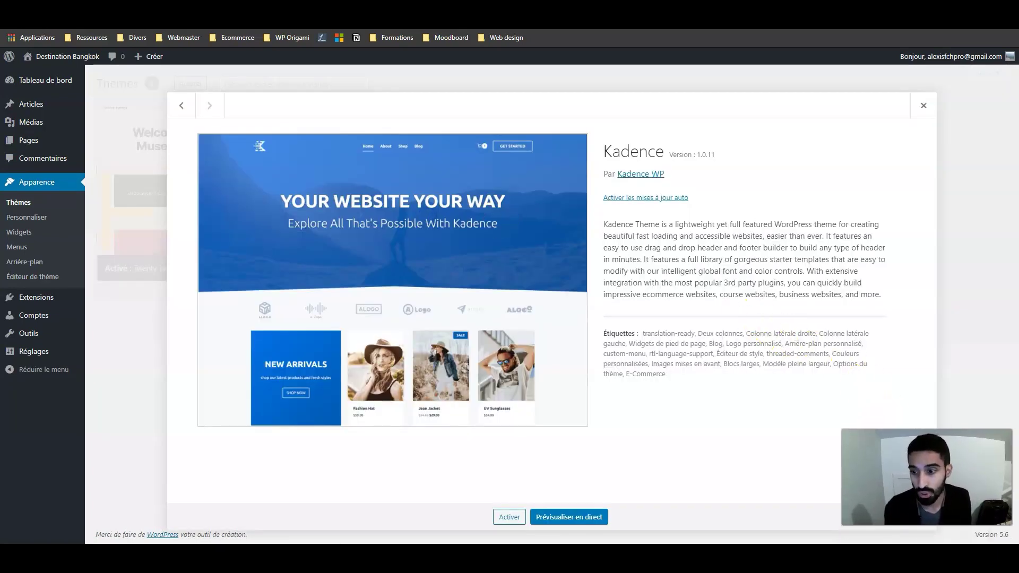
left_click(897, 516)
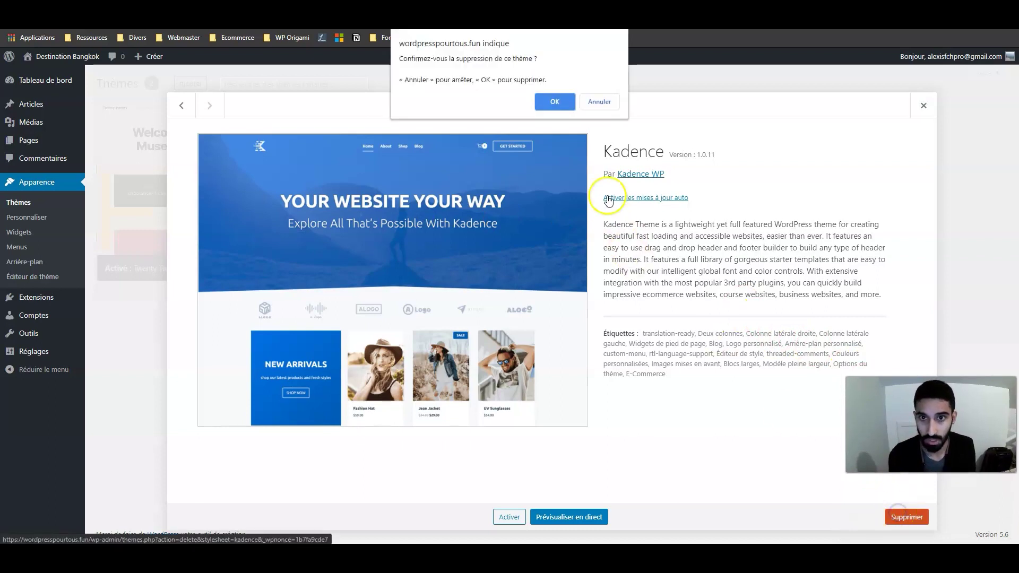
left_click(587, 99)
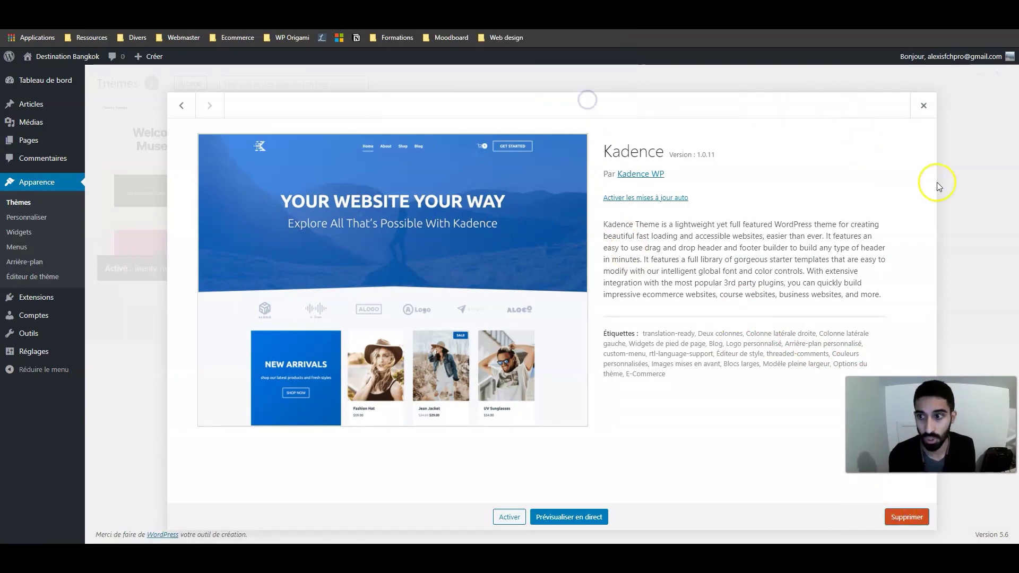
left_click(922, 105)
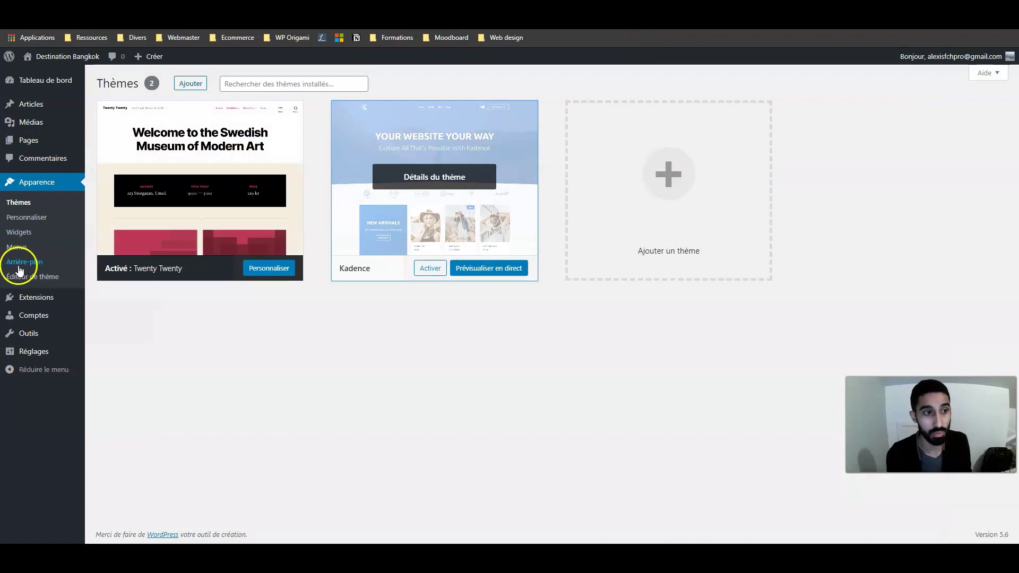
Step: Check the list of installed plugins and the list of user accounts
mouse_move(21, 298)
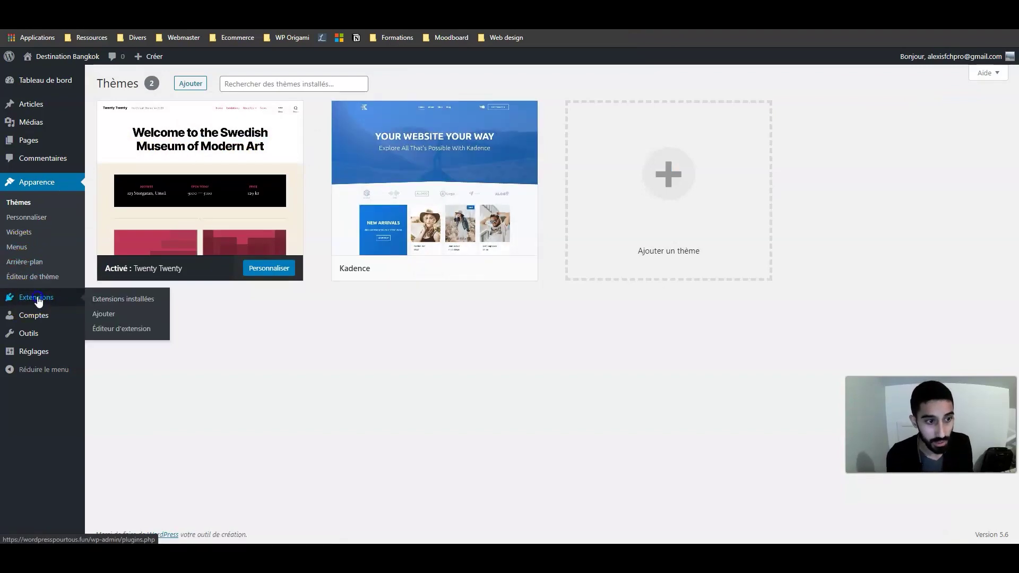
left_click(39, 299)
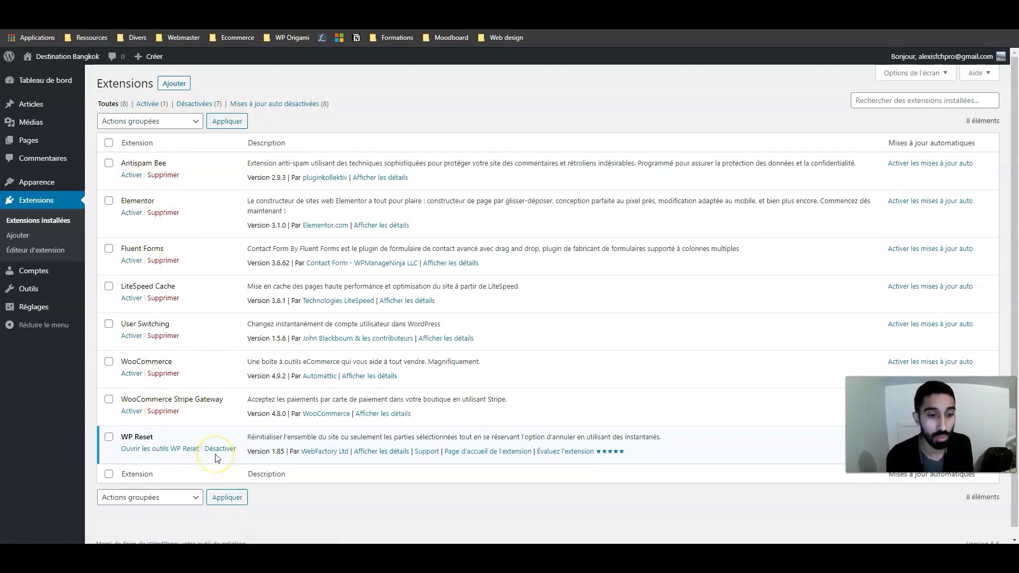
left_click(31, 271)
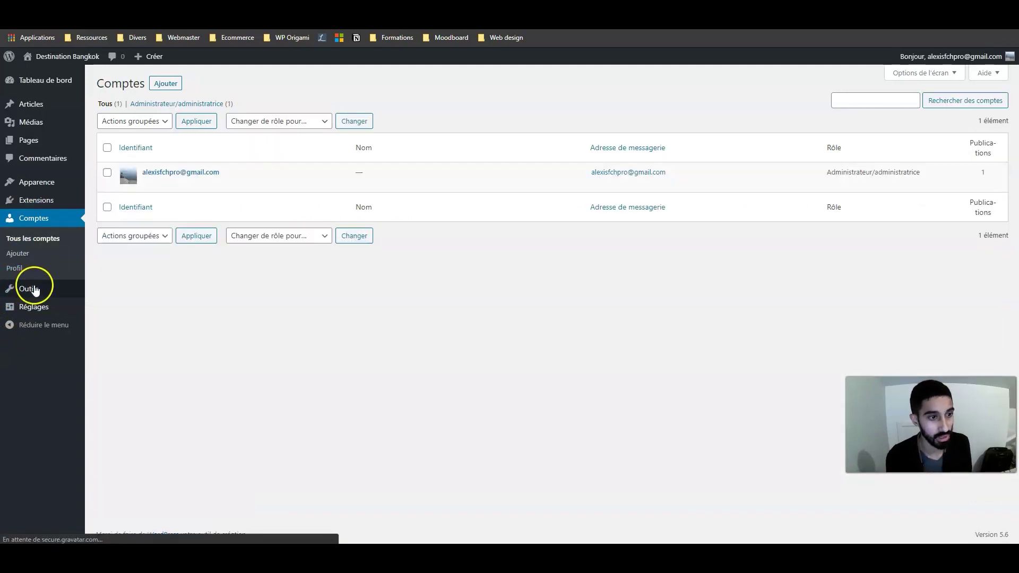
Step: Select "Titre de la publication" as the permalink structure in the site settings and return to the public home page
left_click(35, 306)
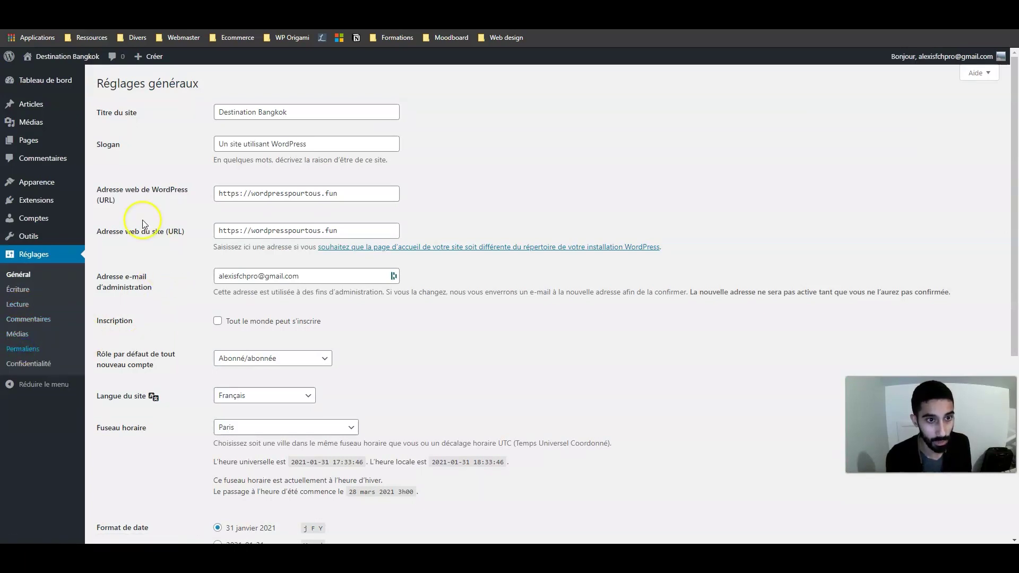
left_click(23, 348)
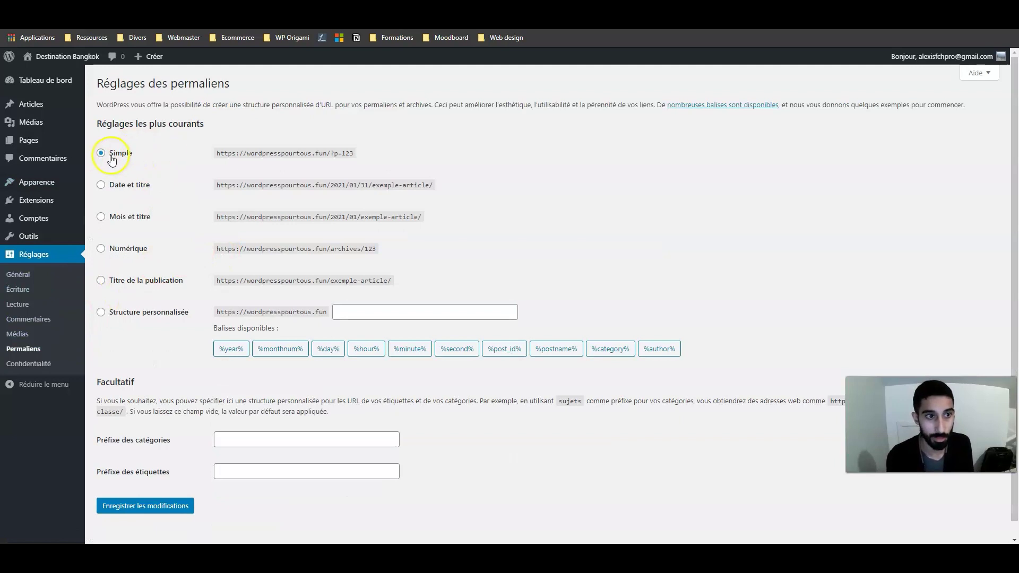
left_click(121, 281)
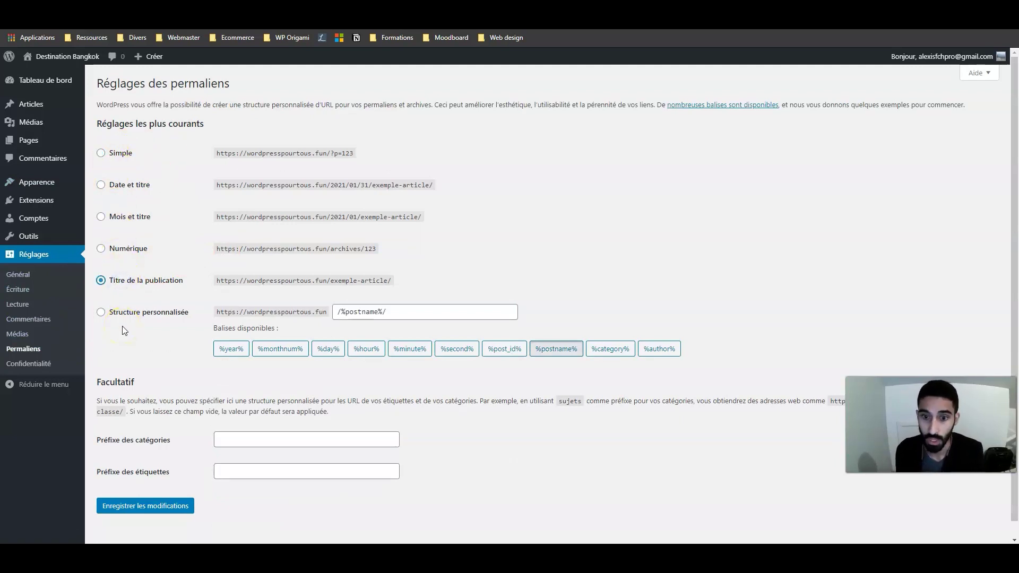
left_click(63, 57)
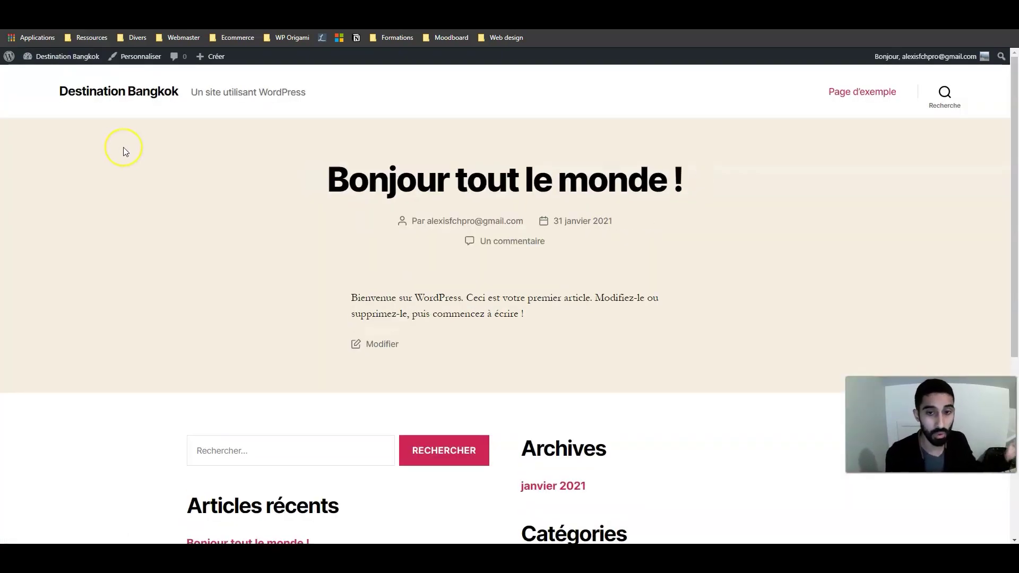